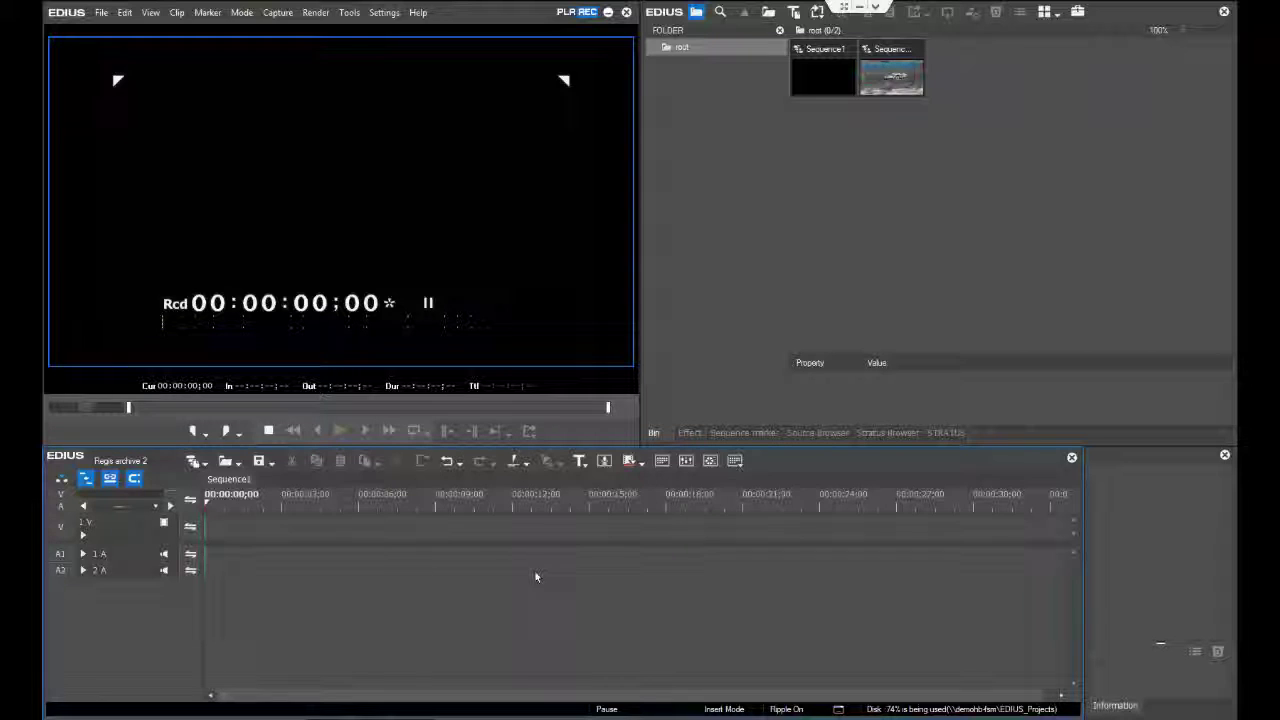
Try placing the LTHRMN_Swing-15-720P clip from the STRATUS Demo Clips group on the timeline and scrubbing it, and remove it again.
{"action": "left_click", "coordinate": [455, 493]}
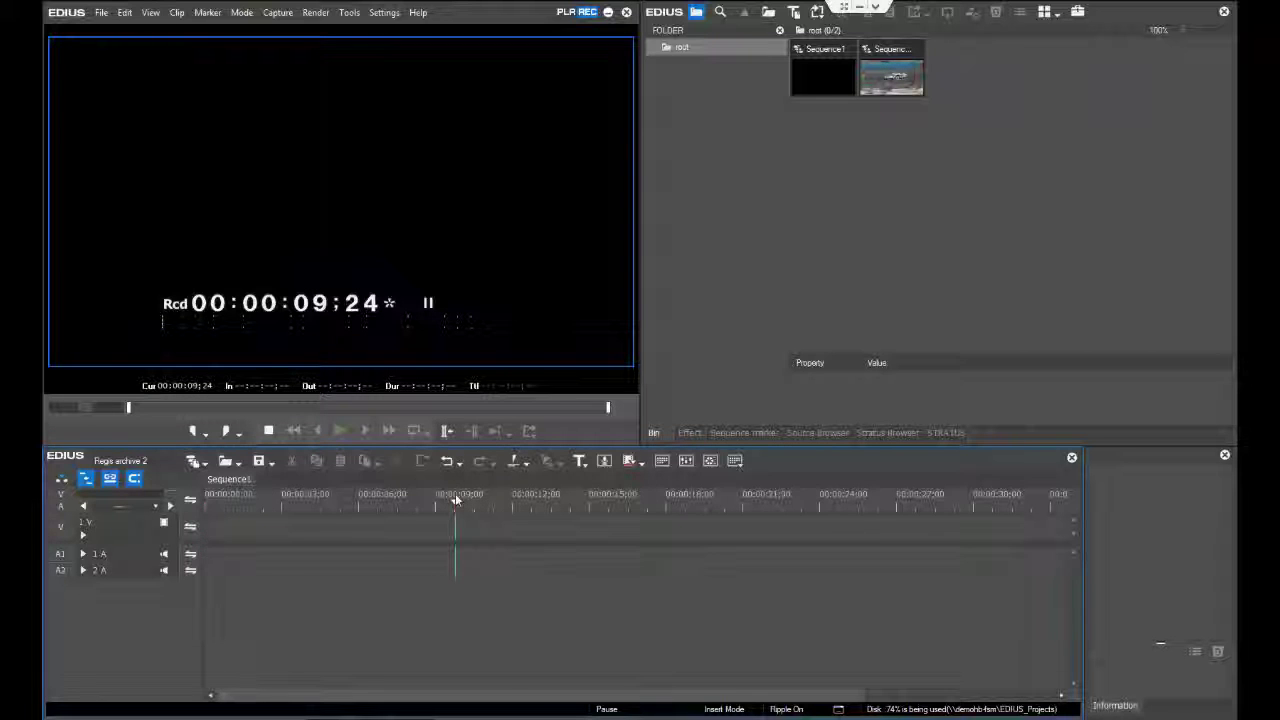
{"action": "left_click", "coordinate": [949, 435]}
{"action": "left_click_drag", "start_coordinate": [949, 188], "coordinate": [440, 300]}
{"action": "left_click", "coordinate": [297, 407]}
{"action": "left_click_drag", "start_coordinate": [331, 417], "coordinate": [382, 418]}
{"action": "left_click_drag", "start_coordinate": [665, 522], "coordinate": [463, 522]}
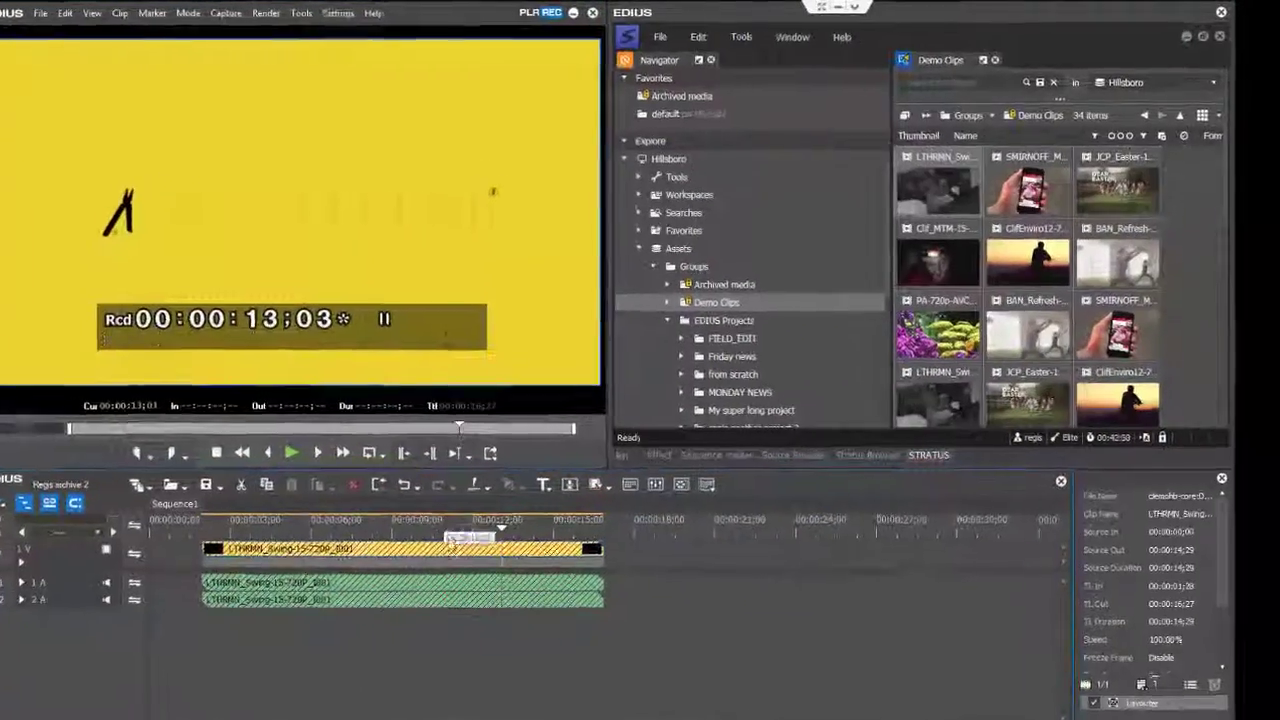
{"action": "key", "text": "Delete"}
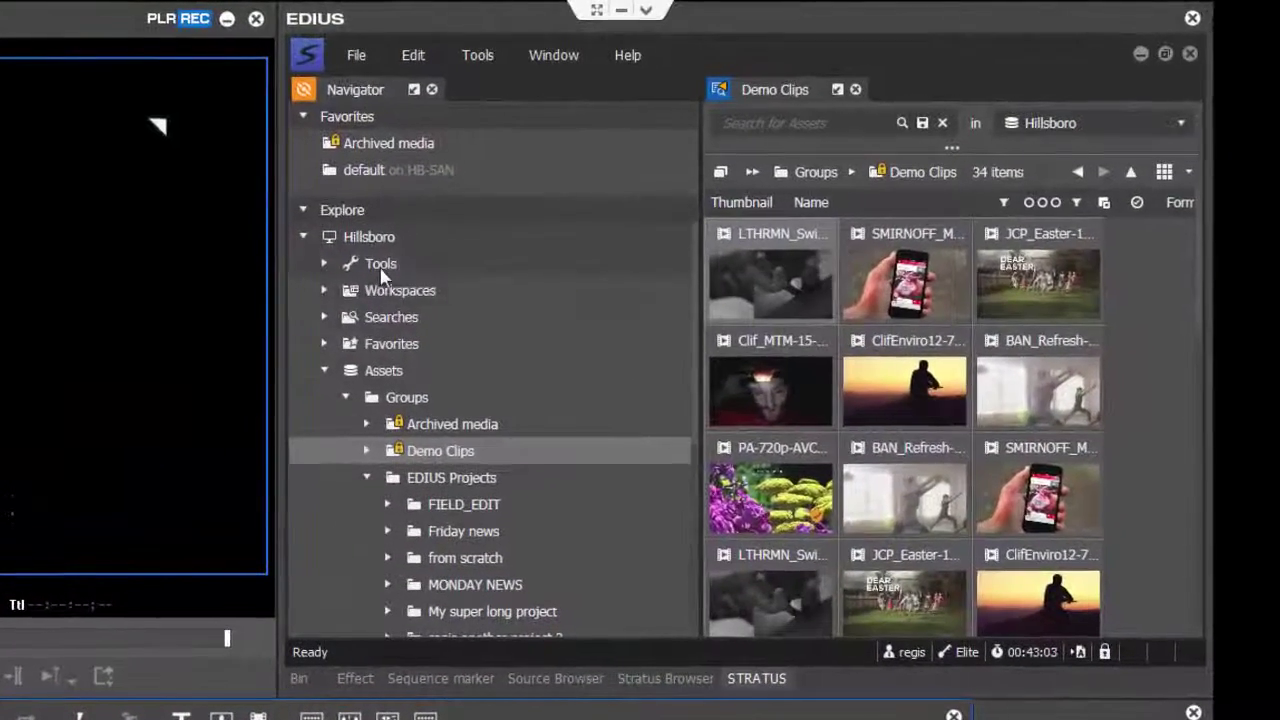
Show the Hillsboro Tools in a widened asset pane and collapse the EDIUS Projects and Assets branches of the STRATUS navigator.
{"action": "left_click", "coordinate": [454, 241]}
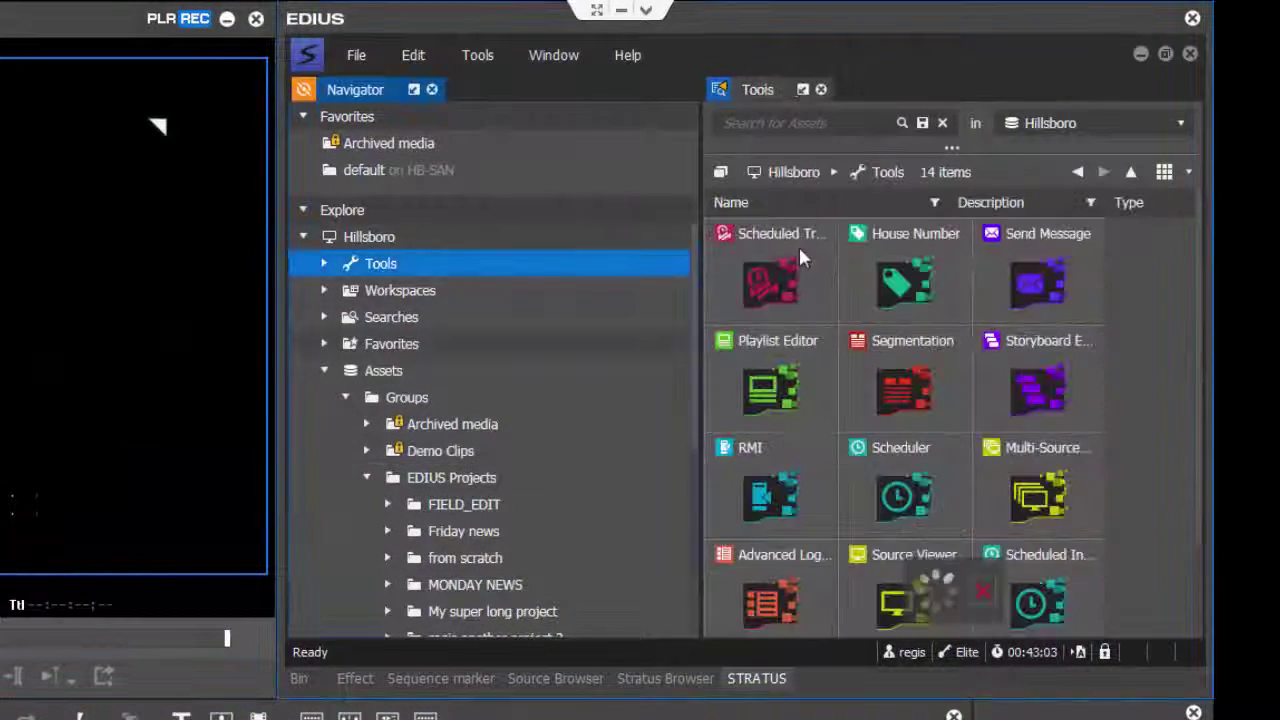
{"action": "left_click", "coordinate": [1088, 355]}
{"action": "scroll", "coordinate": [1089, 400], "scroll_direction": "down", "scroll_amount": 1}
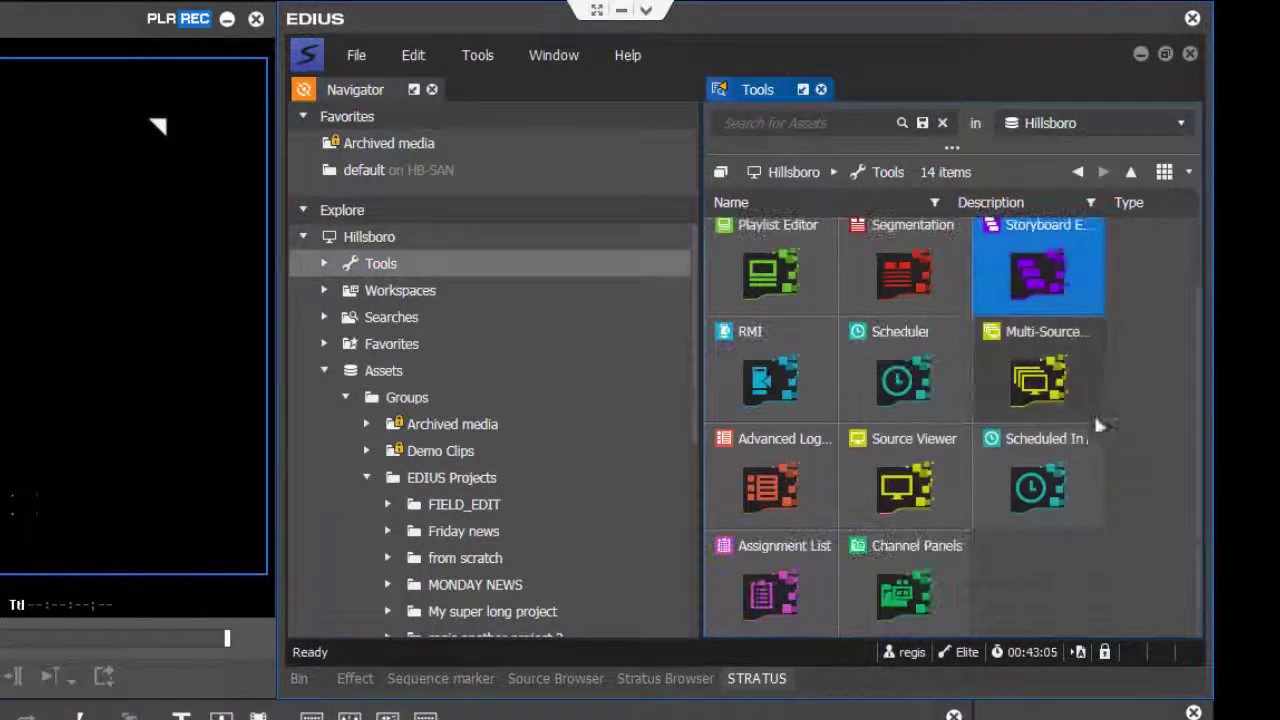
{"action": "scroll", "coordinate": [1075, 452], "scroll_direction": "up", "scroll_amount": 1}
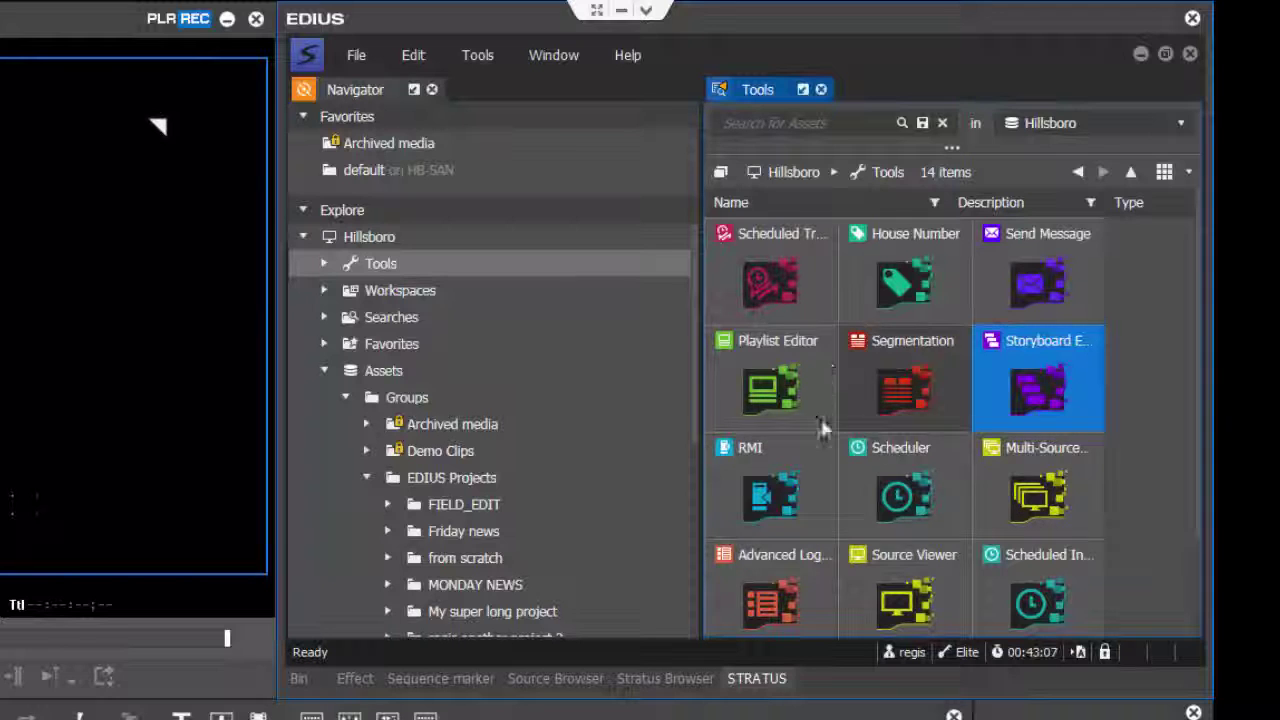
{"action": "left_click_drag", "start_coordinate": [697, 429], "coordinate": [602, 430]}
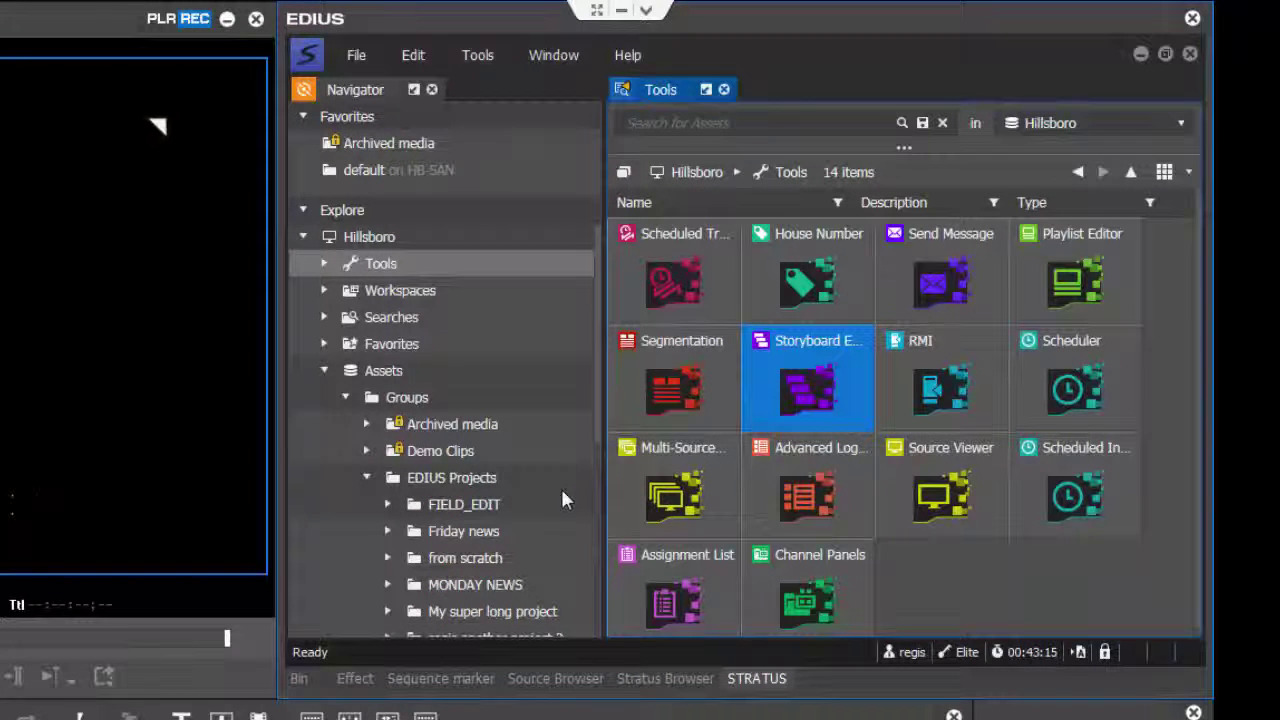
{"action": "left_click", "coordinate": [367, 477]}
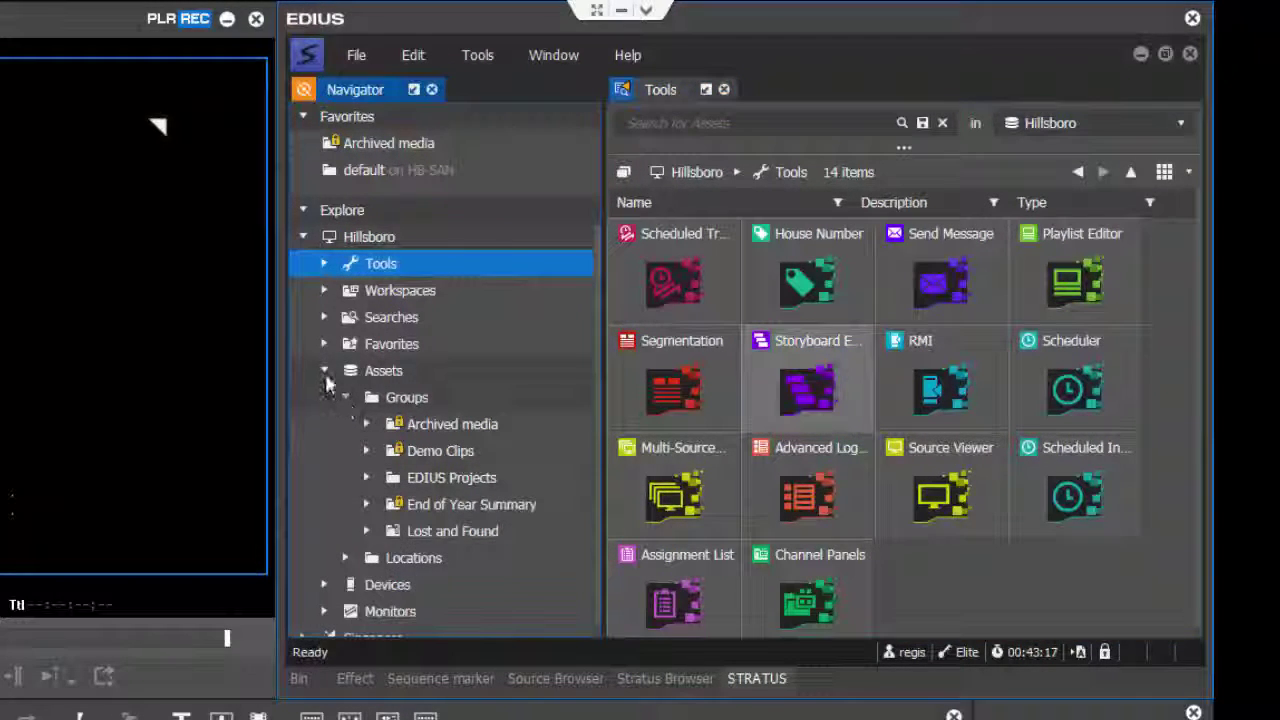
{"action": "left_click", "coordinate": [325, 371]}
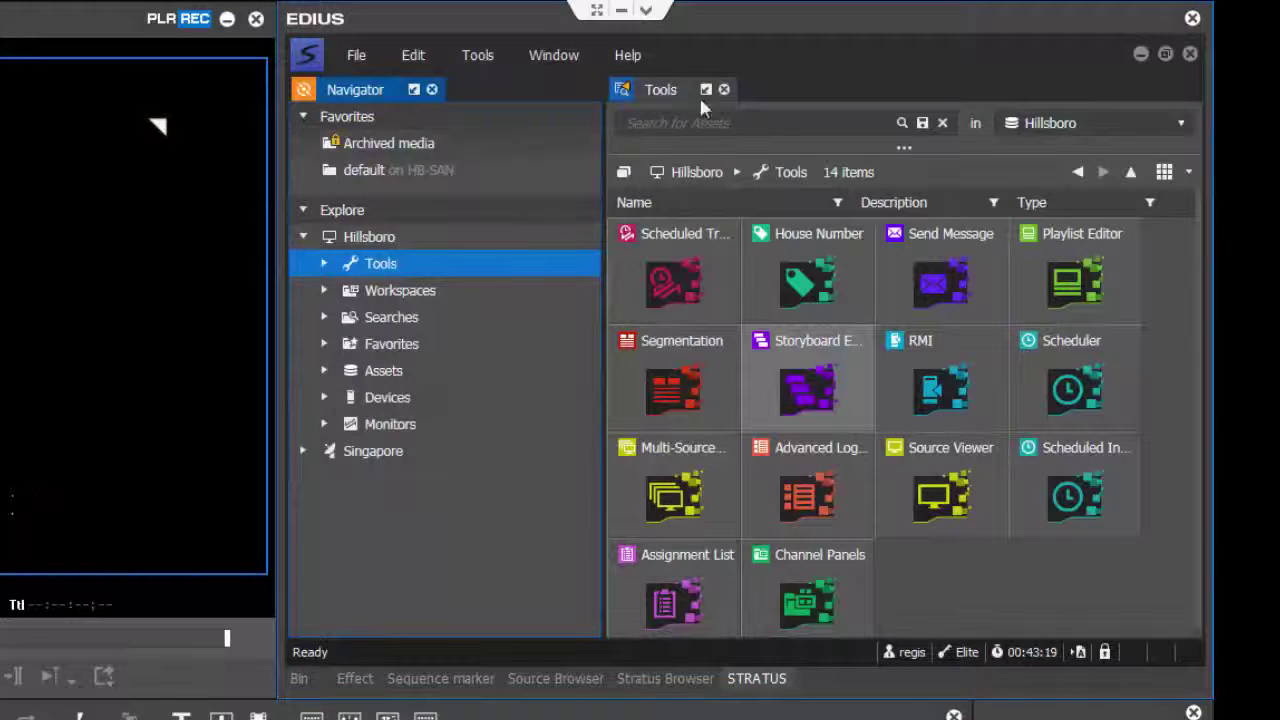
Browse to the default folder under Locations > HB-SAN in the Stratus Browser and load the archive 1 clip into the player.
{"action": "left_click", "coordinate": [658, 680]}
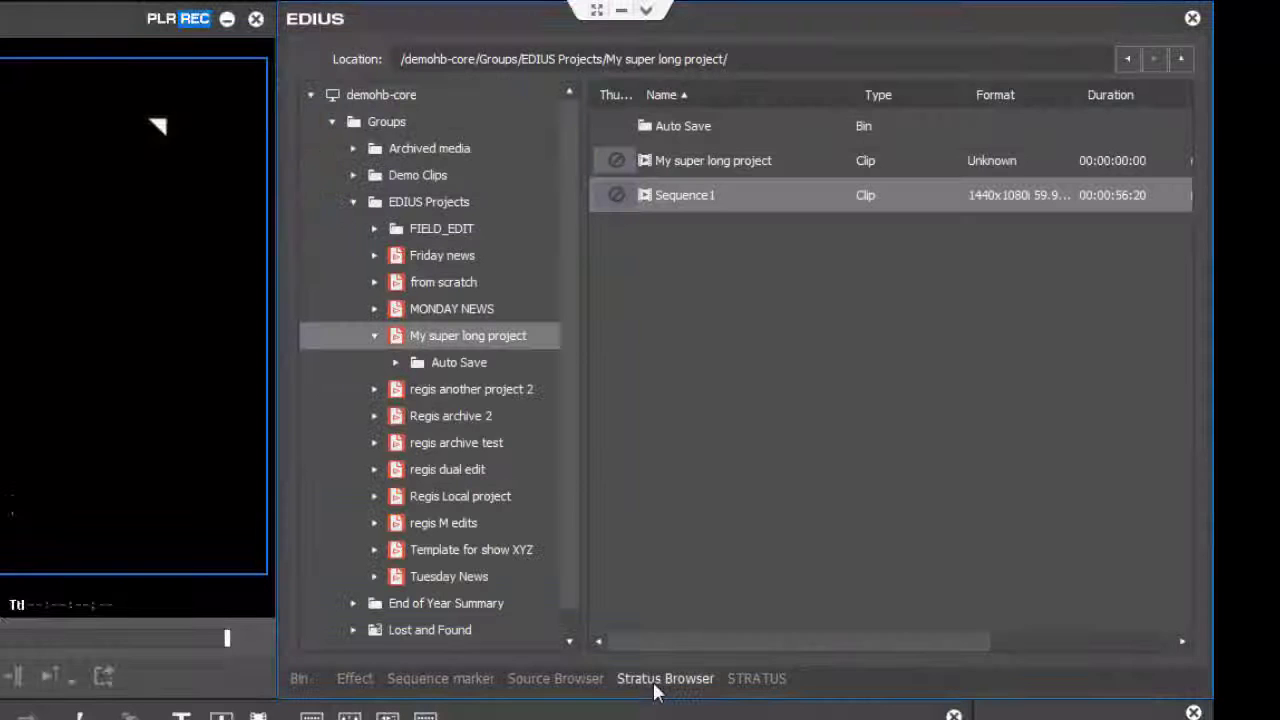
{"action": "left_click", "coordinate": [792, 692]}
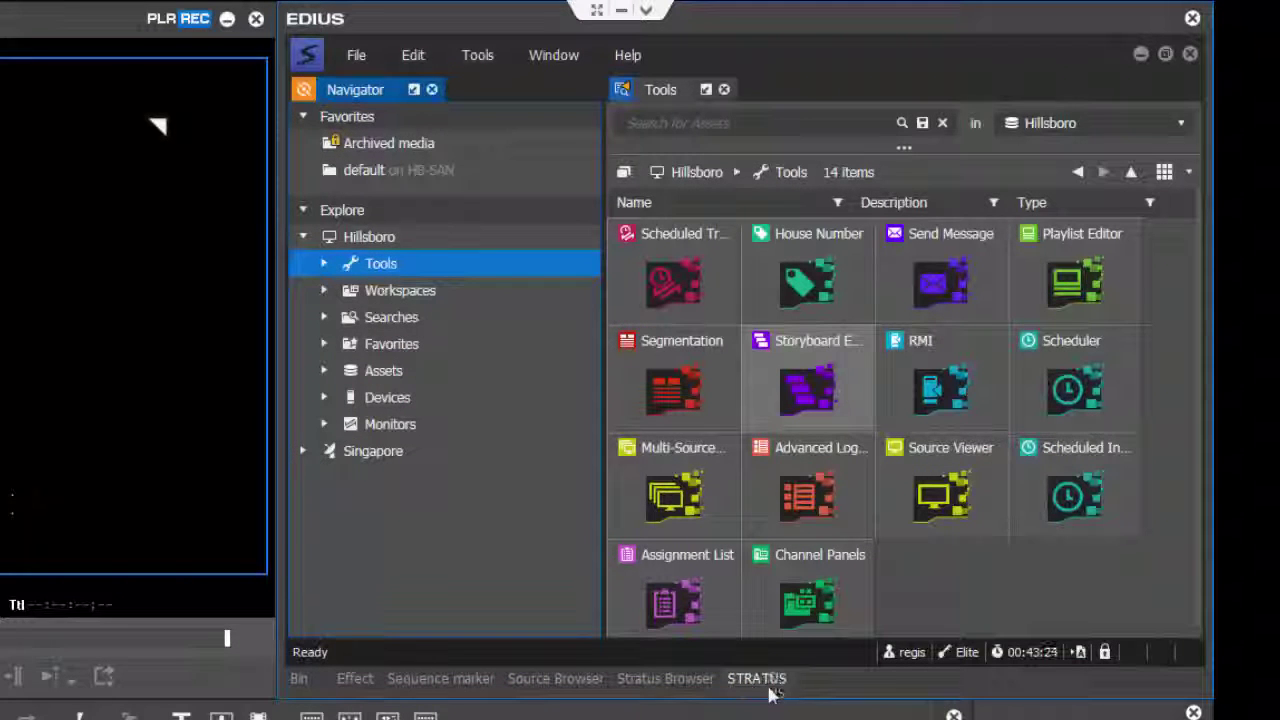
{"action": "left_click", "coordinate": [662, 682]}
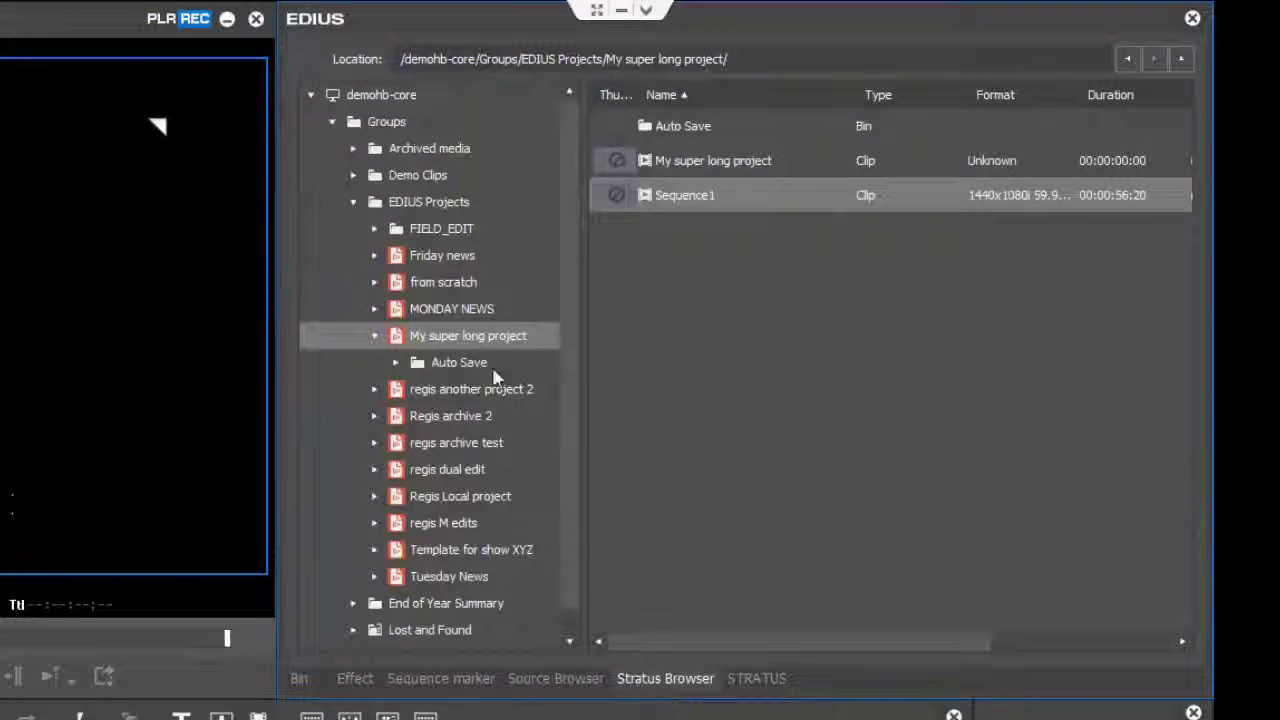
{"action": "left_click", "coordinate": [333, 123]}
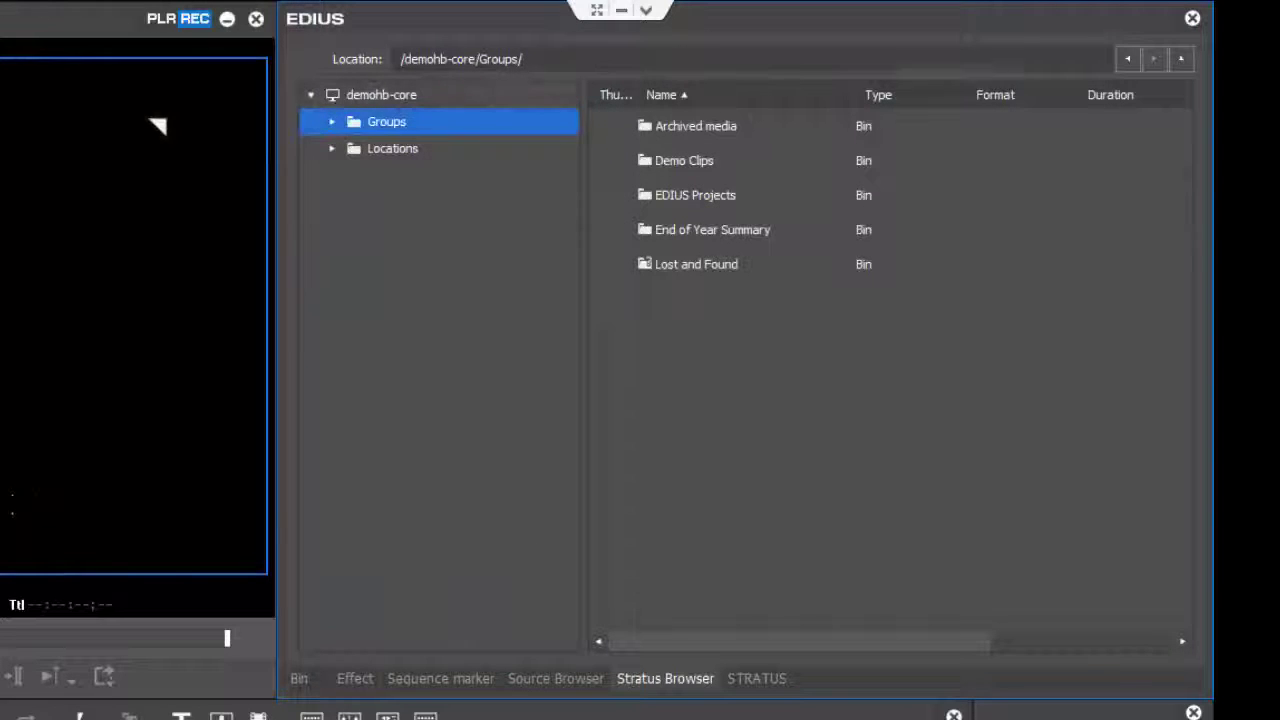
{"action": "left_click", "coordinate": [332, 150]}
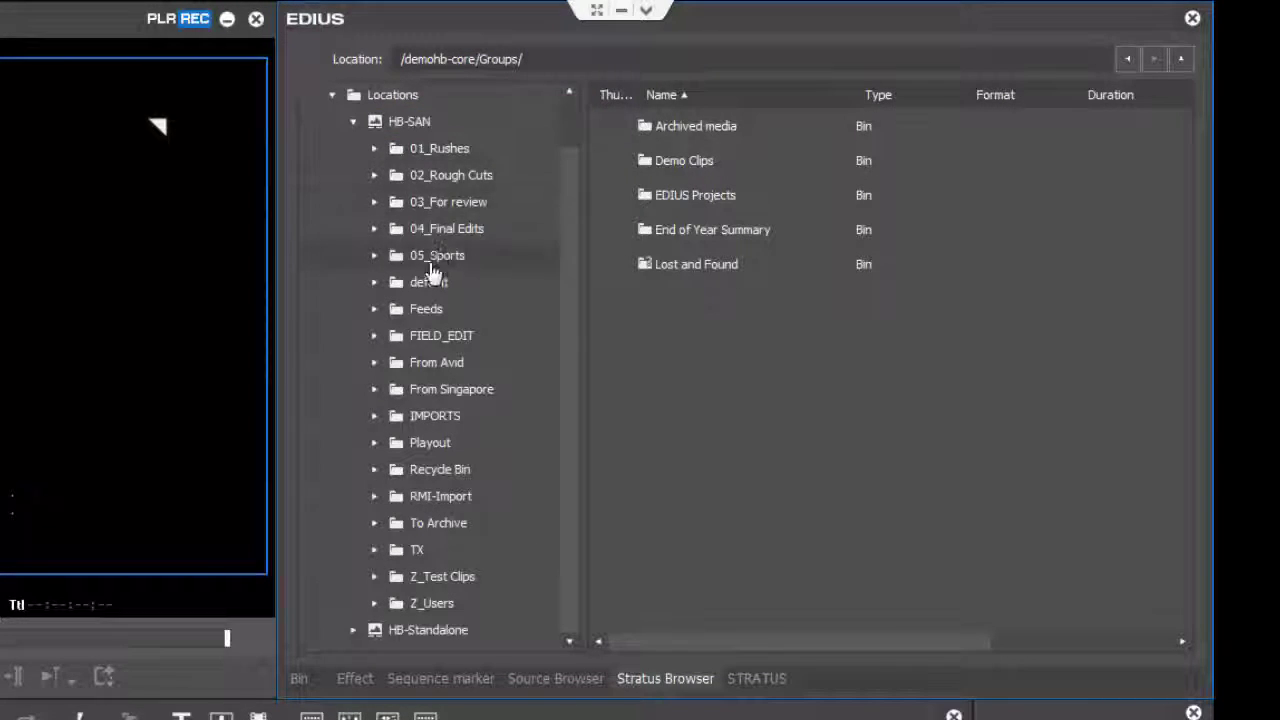
{"action": "left_click", "coordinate": [430, 283]}
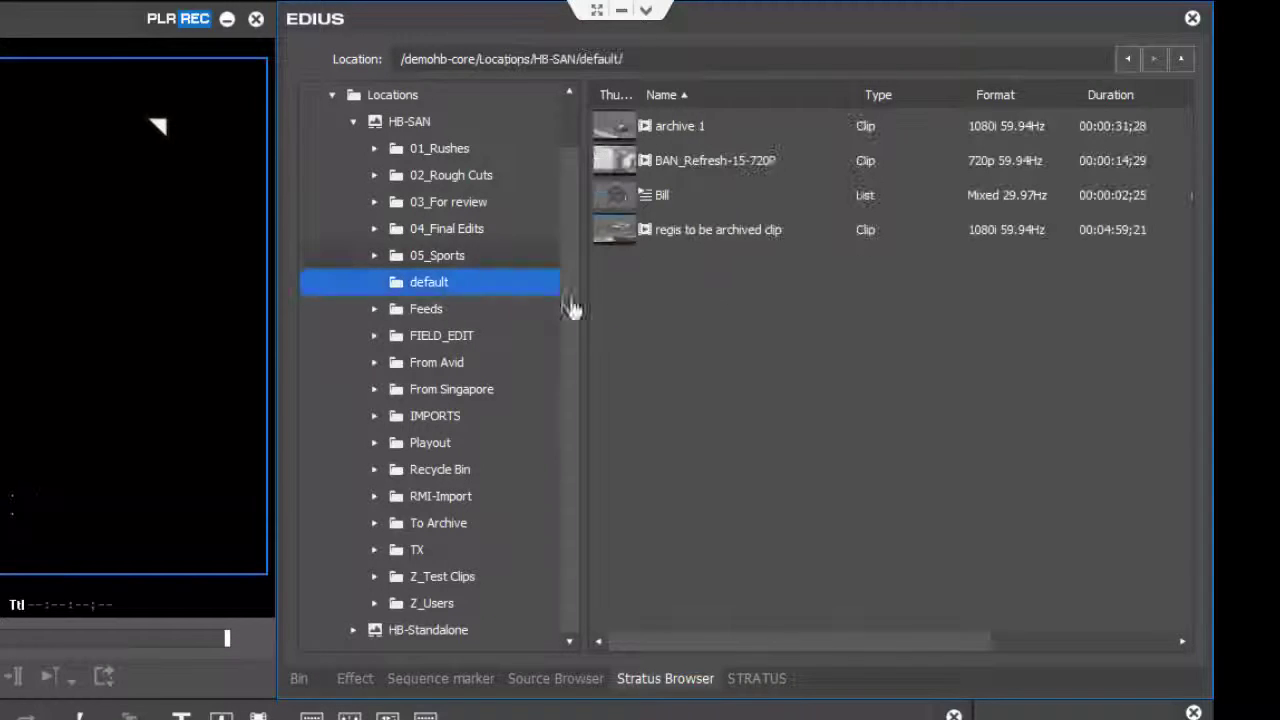
{"action": "double_click", "coordinate": [628, 128]}
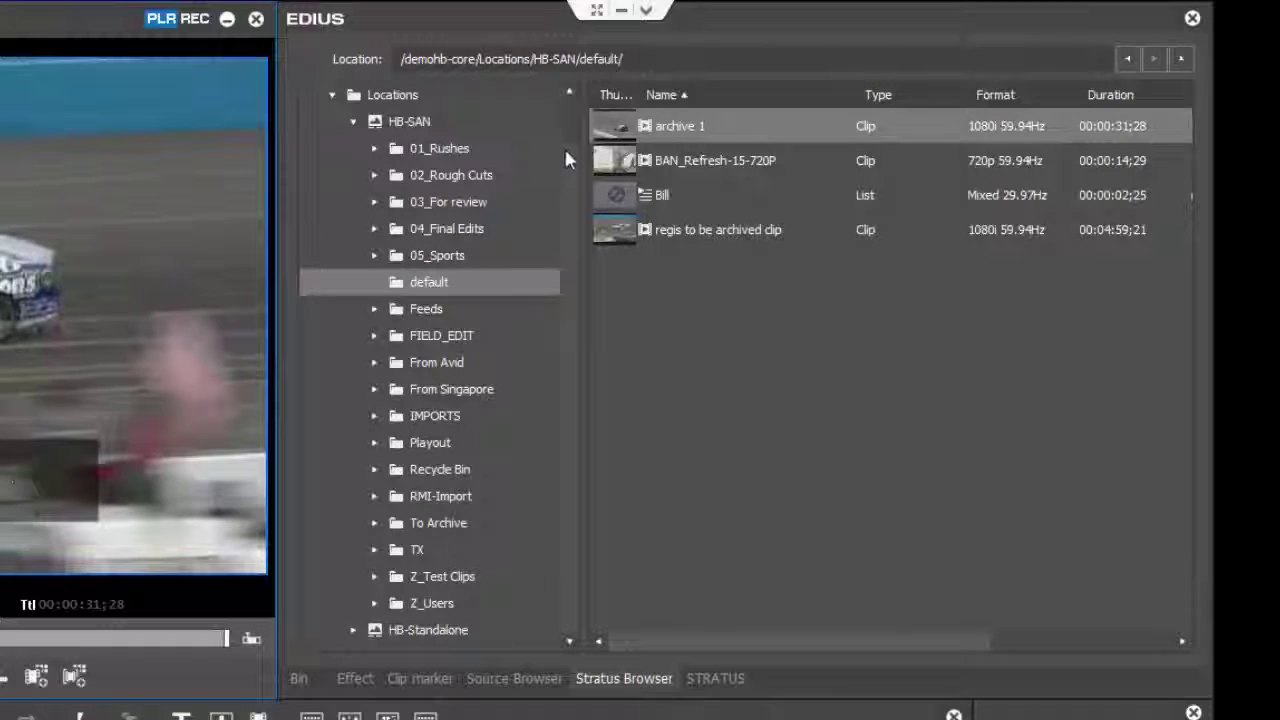
Return to the start of the Stratus Browser folder tree and widen the Thumbnail column of the clip list.
{"action": "left_click_drag", "start_coordinate": [575, 168], "coordinate": [556, 273]}
{"action": "left_click_drag", "start_coordinate": [574, 129], "coordinate": [571, 103]}
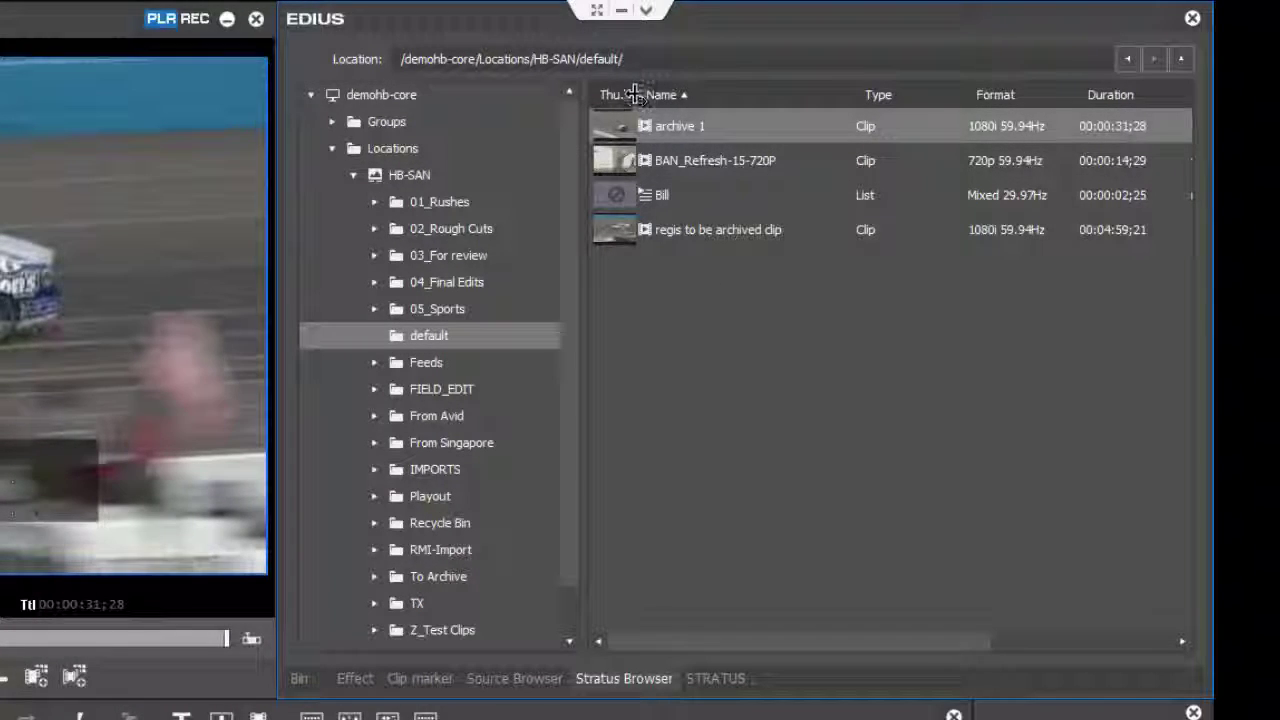
{"action": "left_click_drag", "start_coordinate": [636, 97], "coordinate": [672, 95]}
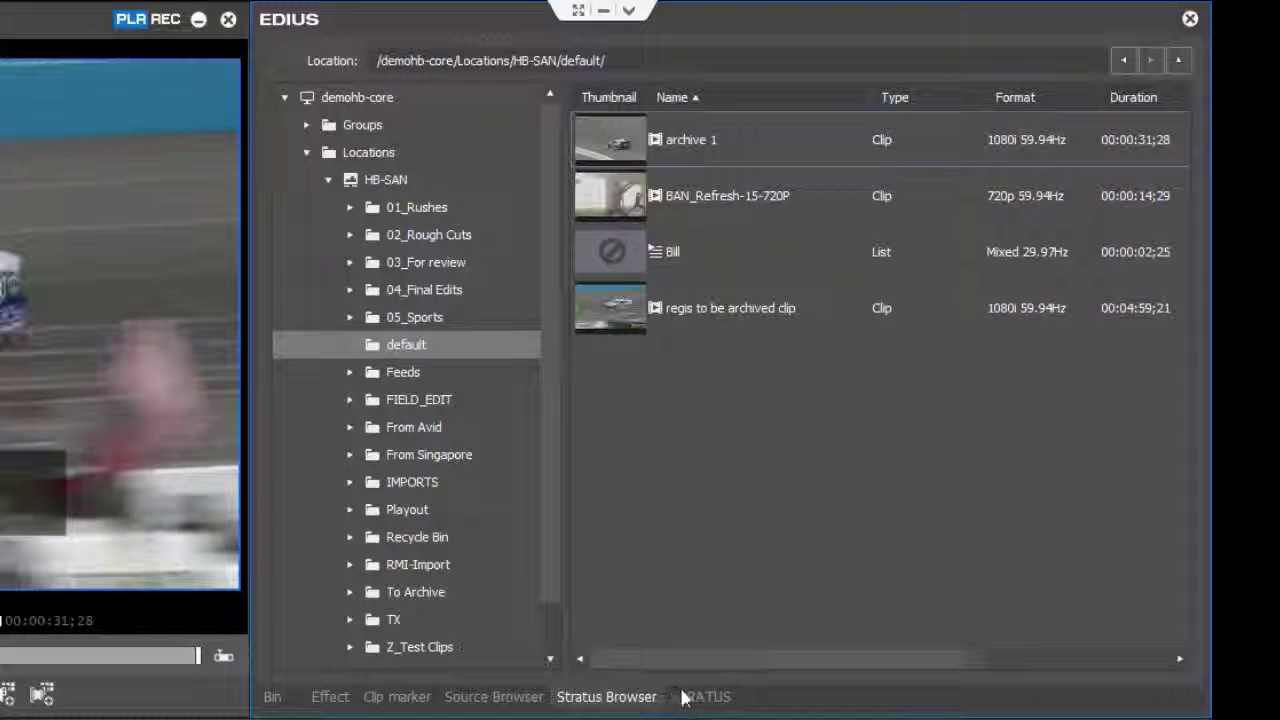
Collapse Locations, open the EDIUS Projects folder under Groups, and hide the Thumbnail column of its list.
{"action": "left_click", "coordinate": [307, 152]}
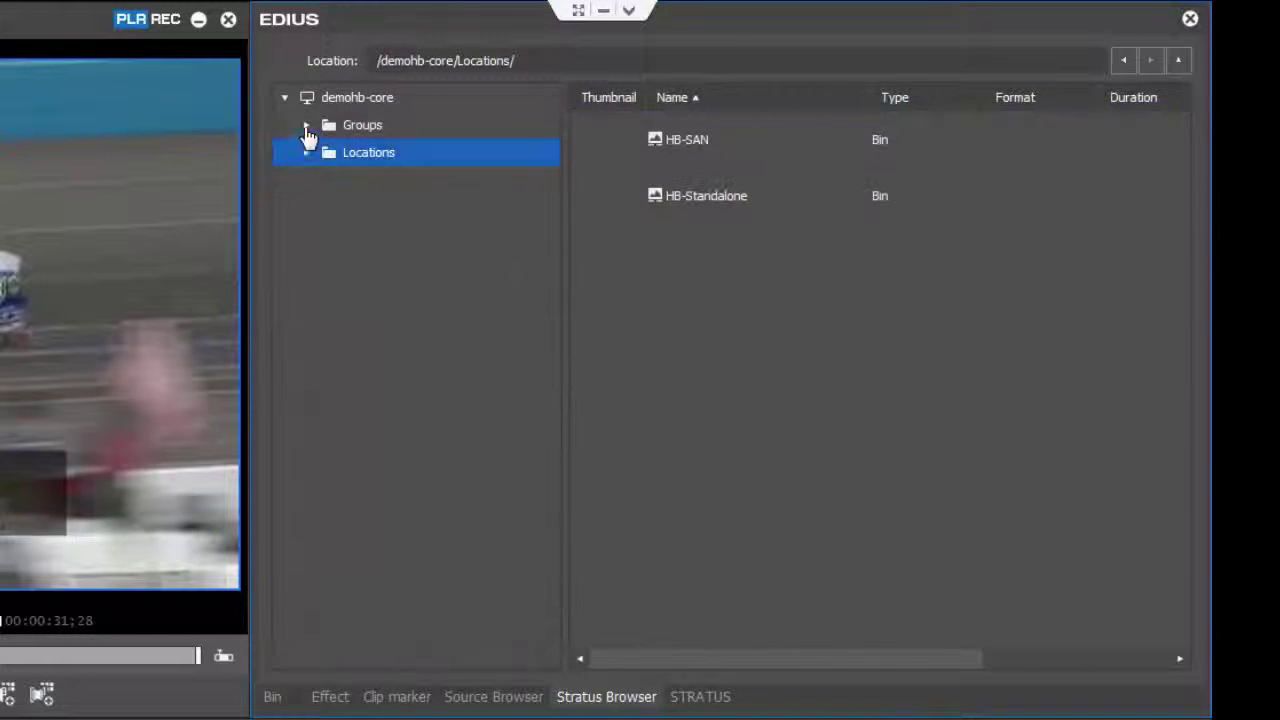
{"action": "left_click", "coordinate": [307, 125]}
{"action": "left_click", "coordinate": [327, 210]}
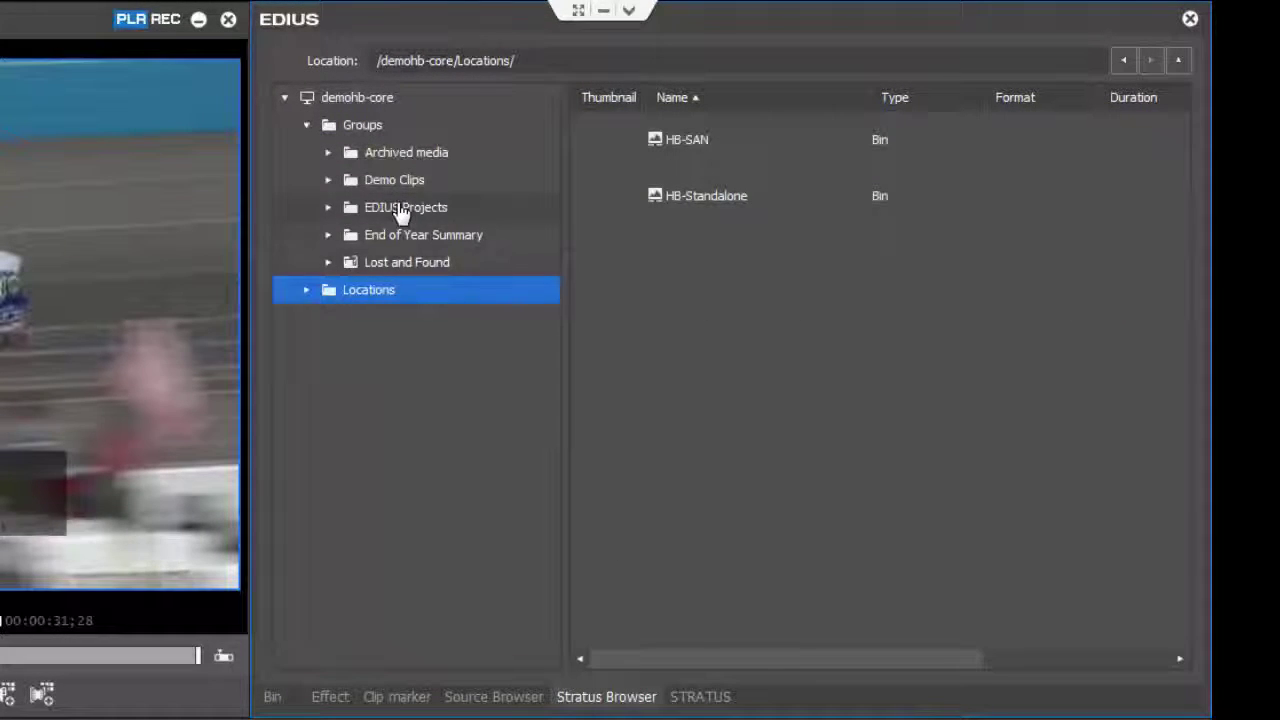
{"action": "left_click", "coordinate": [400, 210]}
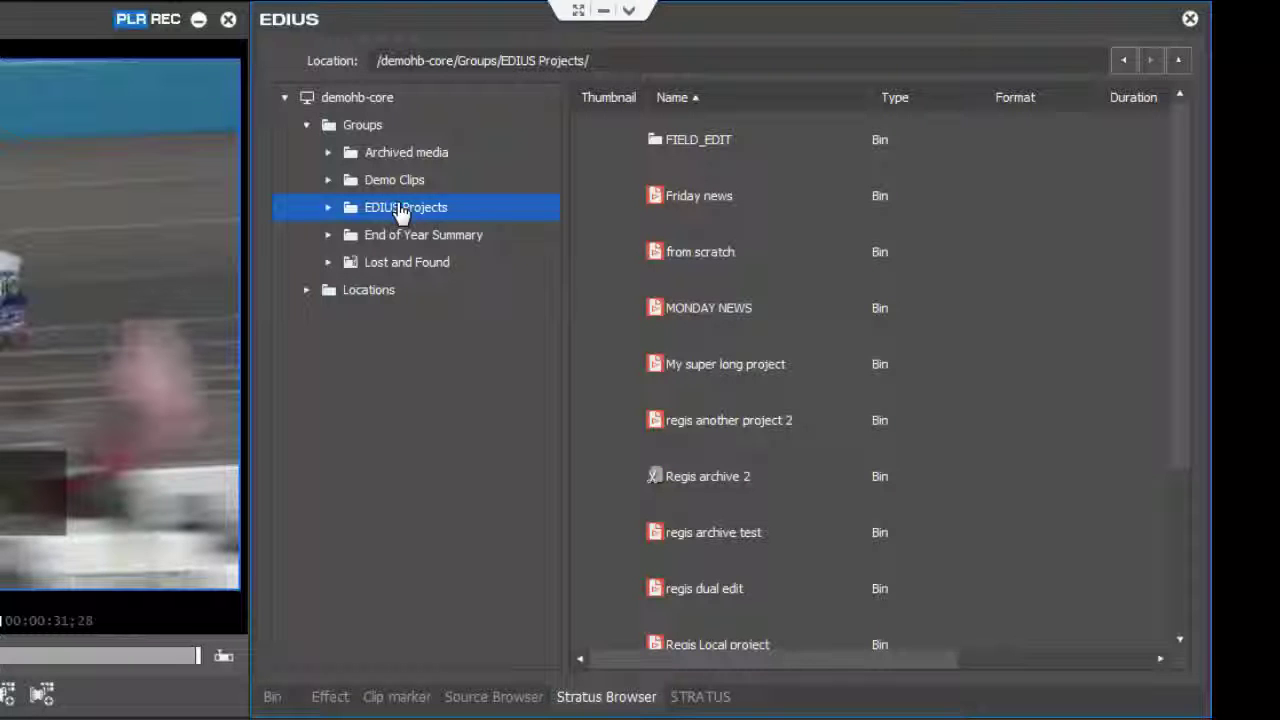
{"action": "left_click_drag", "start_coordinate": [645, 97], "coordinate": [580, 97]}
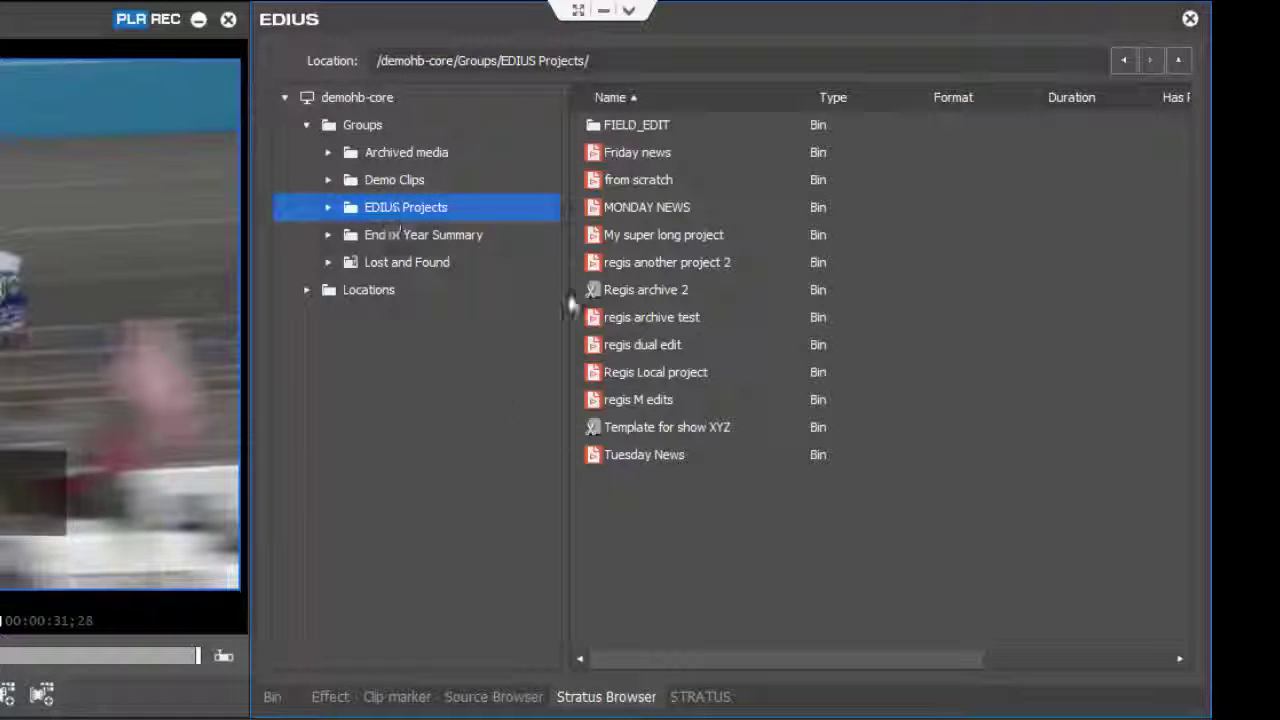
Expand EDIUS Projects in the folder tree, look inside FIELD_EDIT, and collapse the FIELD_EDIT and My super long project branches.
{"action": "left_click", "coordinate": [637, 154]}
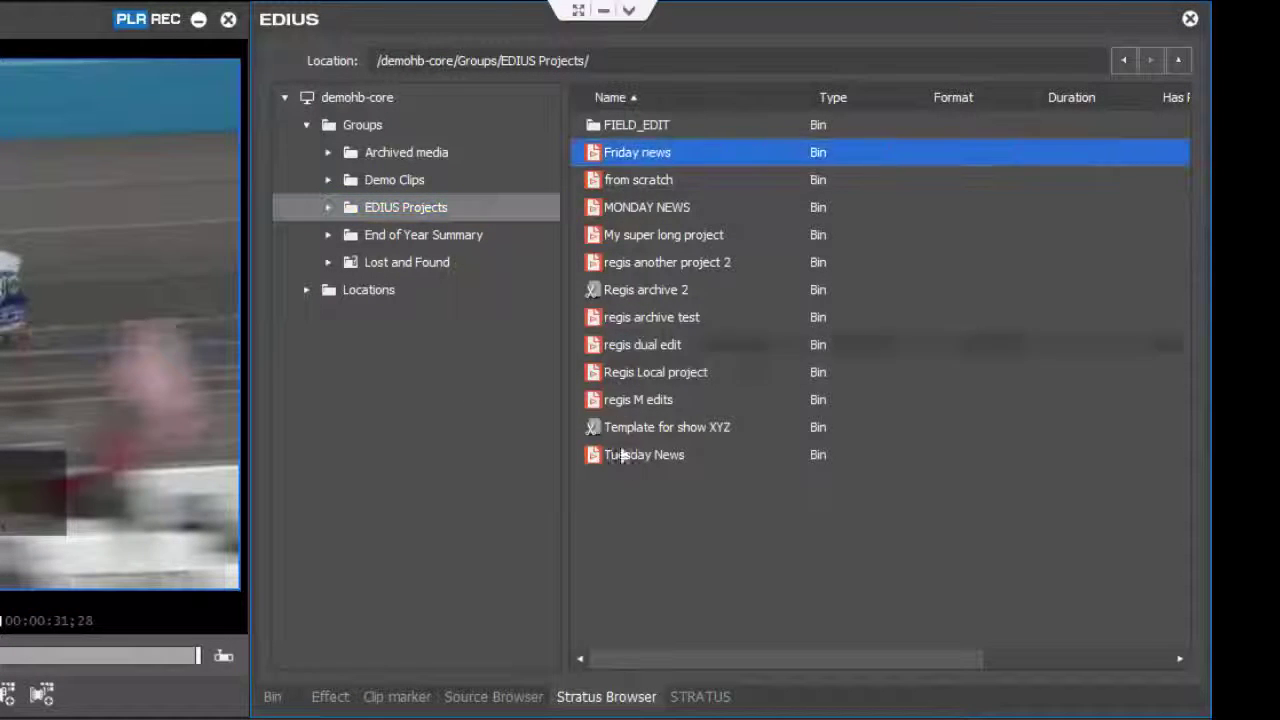
{"action": "left_click", "coordinate": [326, 209]}
{"action": "left_click", "coordinate": [349, 236]}
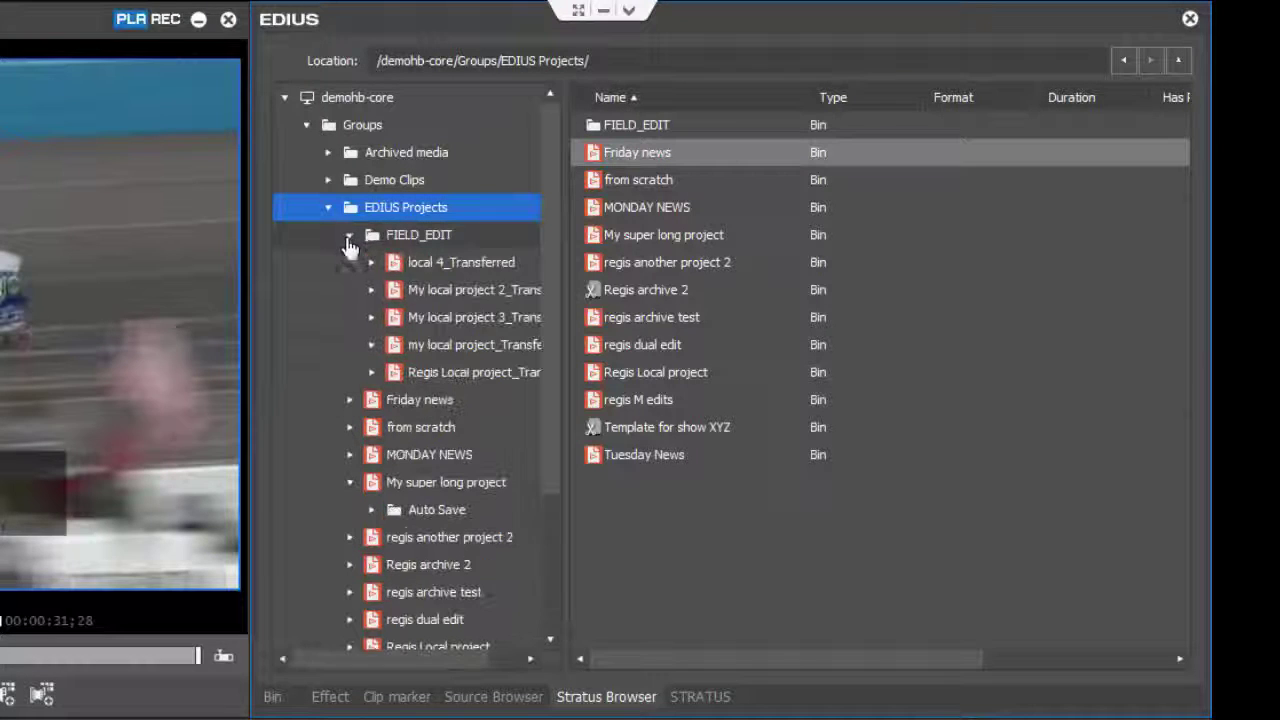
{"action": "left_click", "coordinate": [349, 236]}
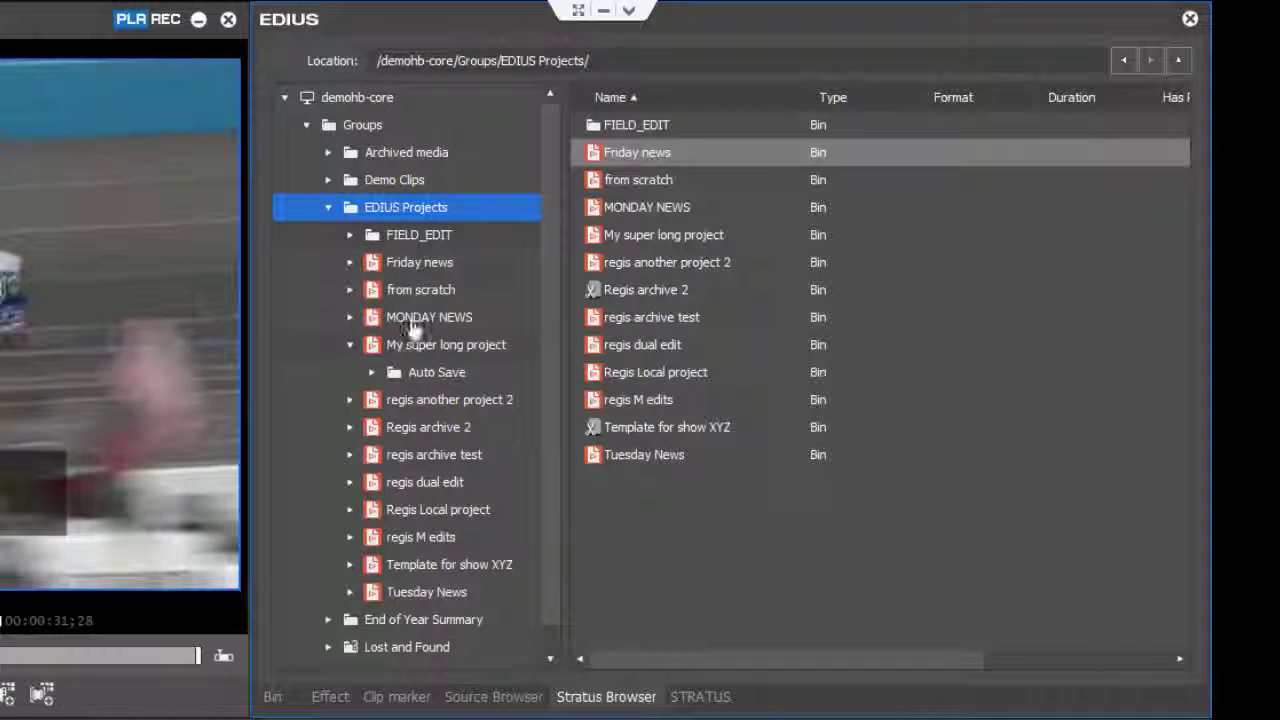
{"action": "left_click", "coordinate": [349, 344]}
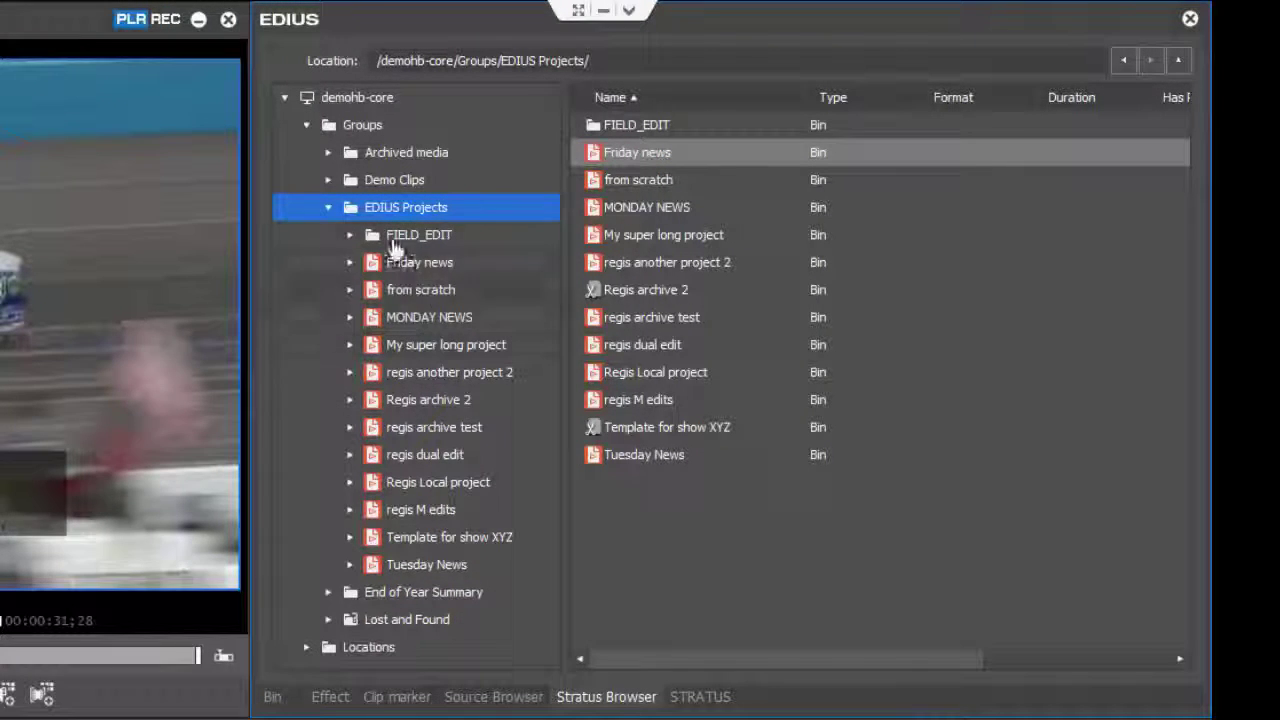
Open My super long project in the Stratus Browser and place its Sequence1 at the start of the Regis archive 2 timeline.
{"action": "left_click", "coordinate": [423, 350]}
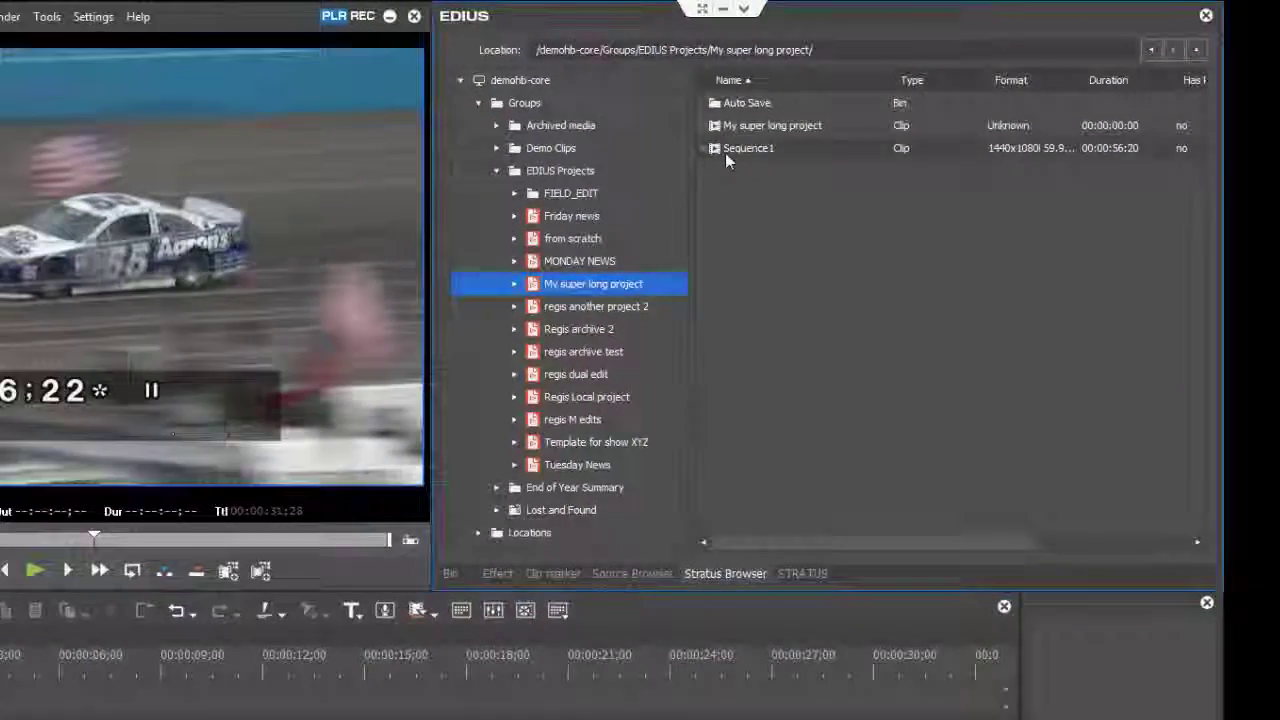
{"action": "left_click", "coordinate": [625, 182]}
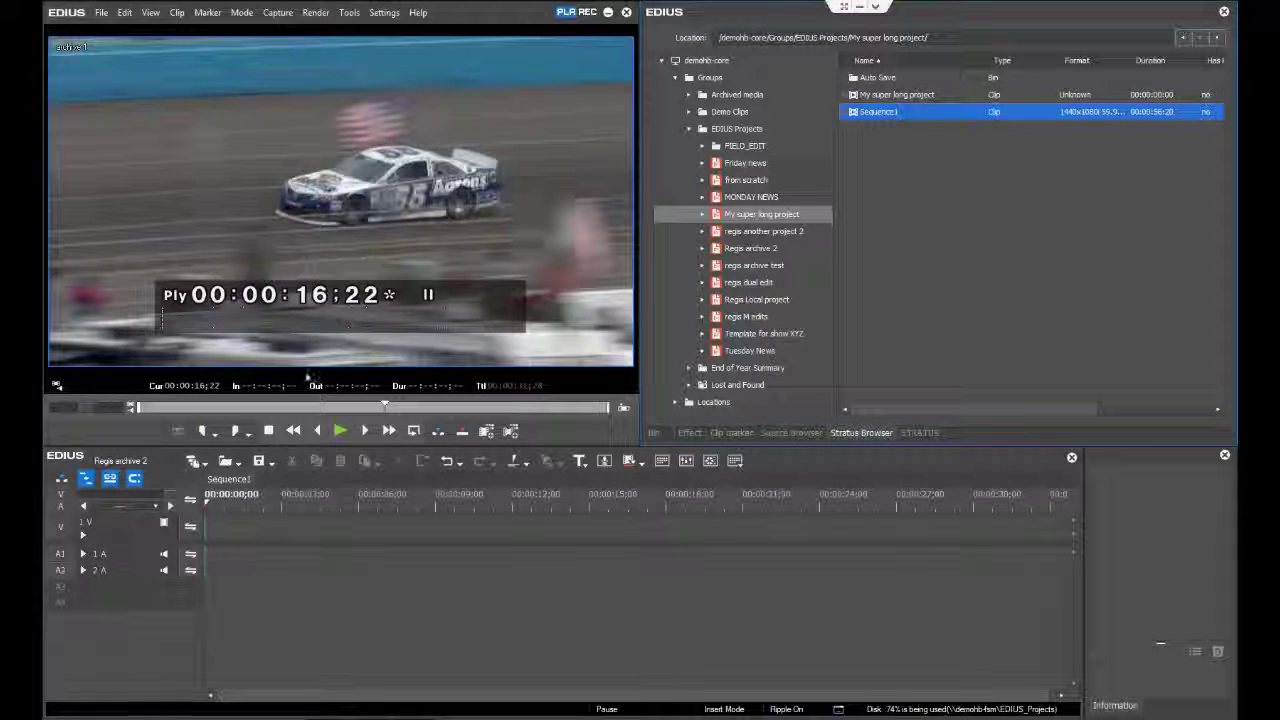
{"action": "left_click", "coordinate": [90, 462]}
{"action": "left_click_drag", "start_coordinate": [90, 462], "coordinate": [189, 456]}
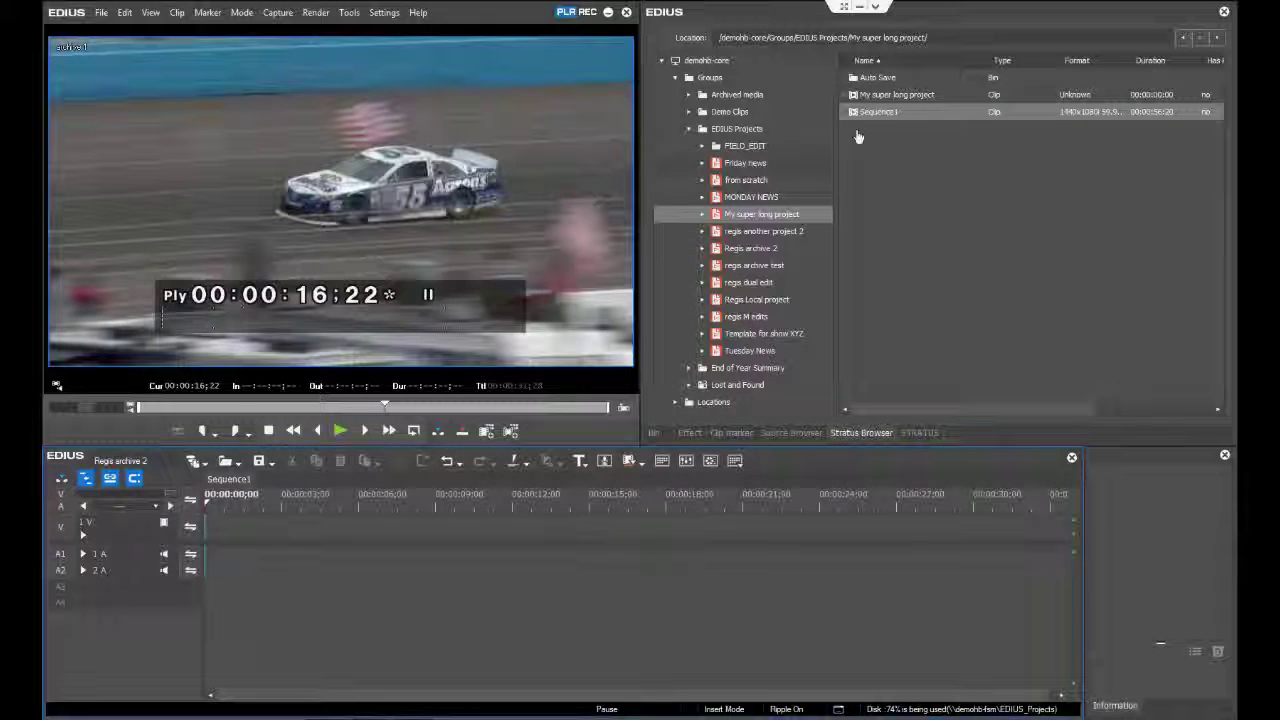
{"action": "left_click_drag", "start_coordinate": [854, 113], "coordinate": [210, 560]}
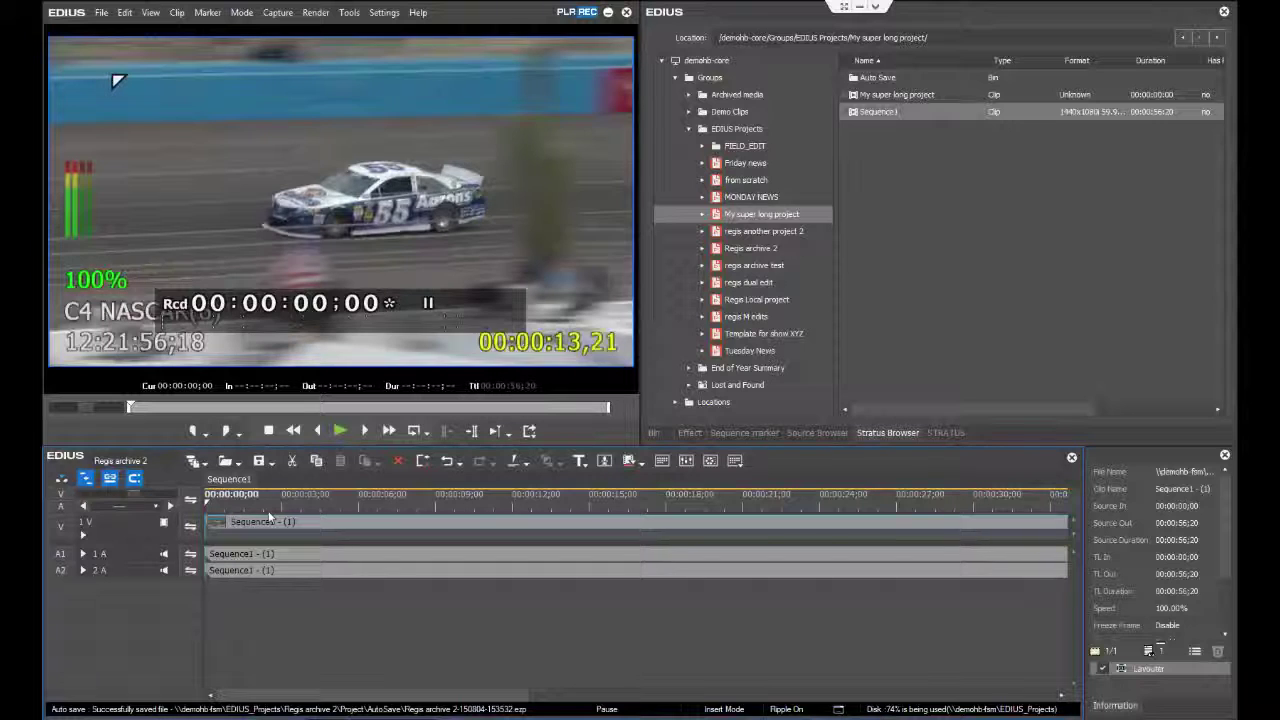
Fit the timeline zoom, open the placed Sequence1 as a nested sequence, and scrub through its clips to review the edit.
{"action": "left_click", "coordinate": [138, 508]}
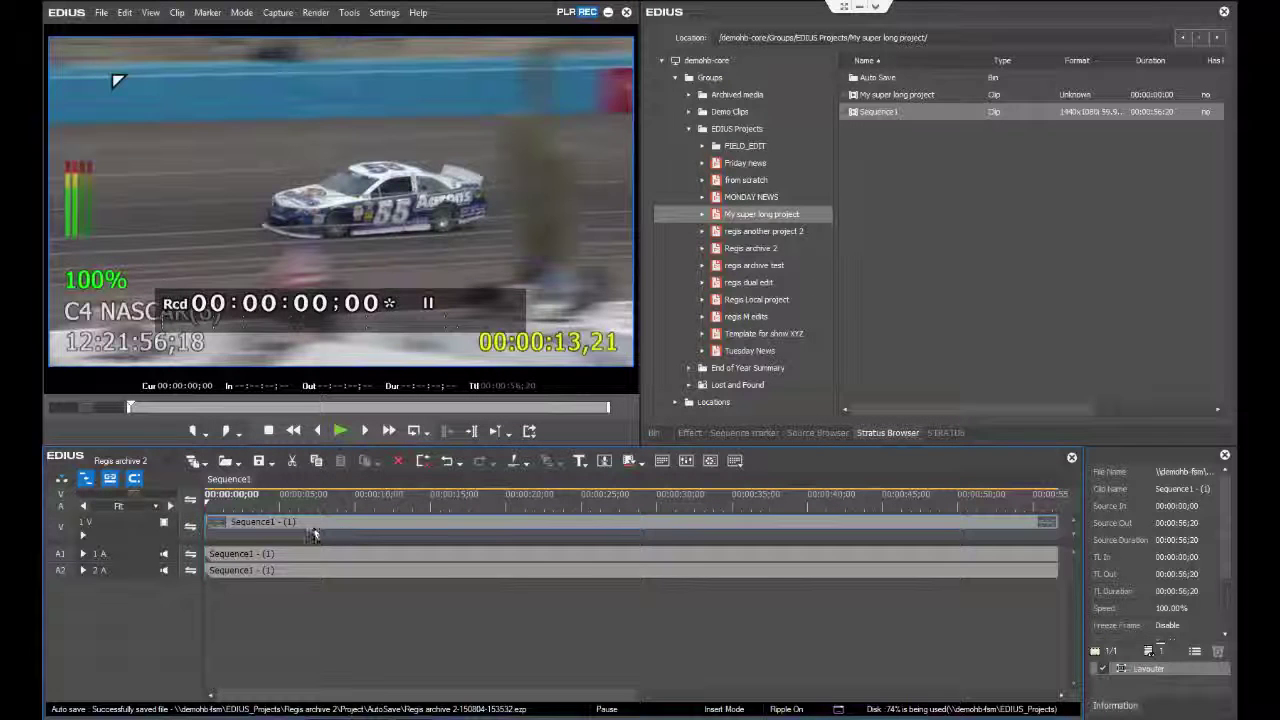
{"action": "double_click", "coordinate": [587, 527]}
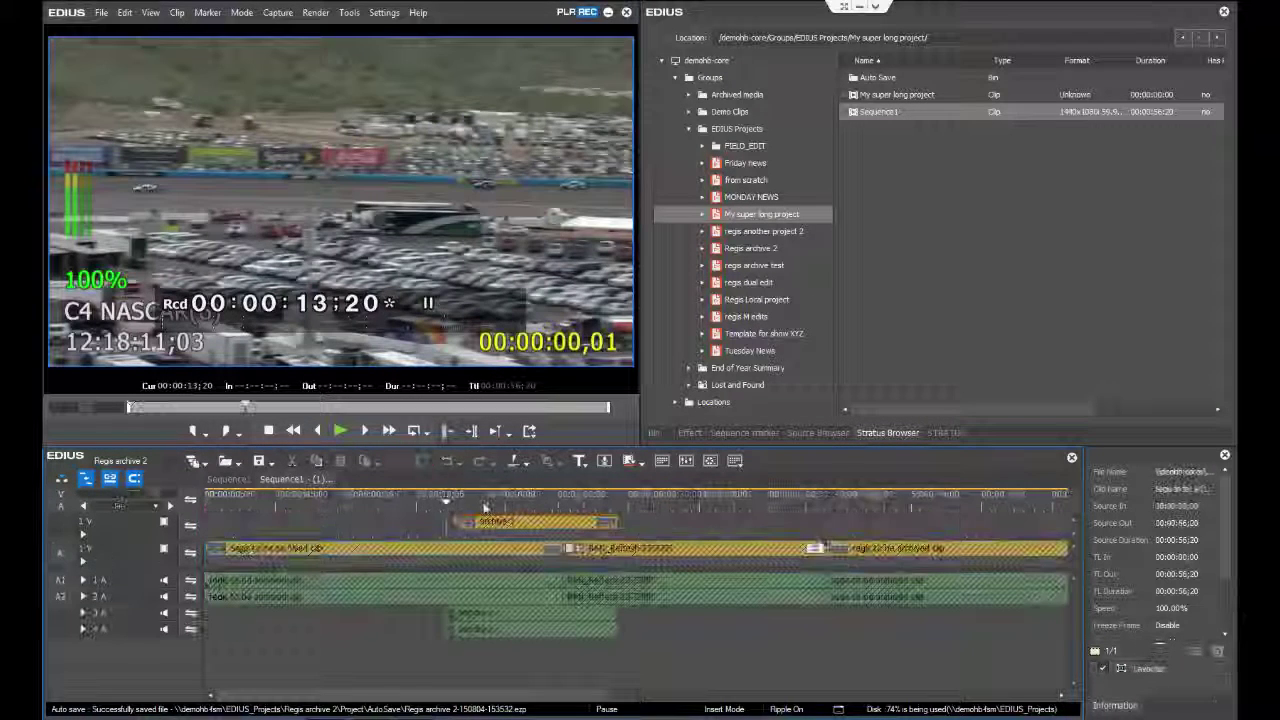
{"action": "left_click_drag", "start_coordinate": [546, 503], "coordinate": [731, 523]}
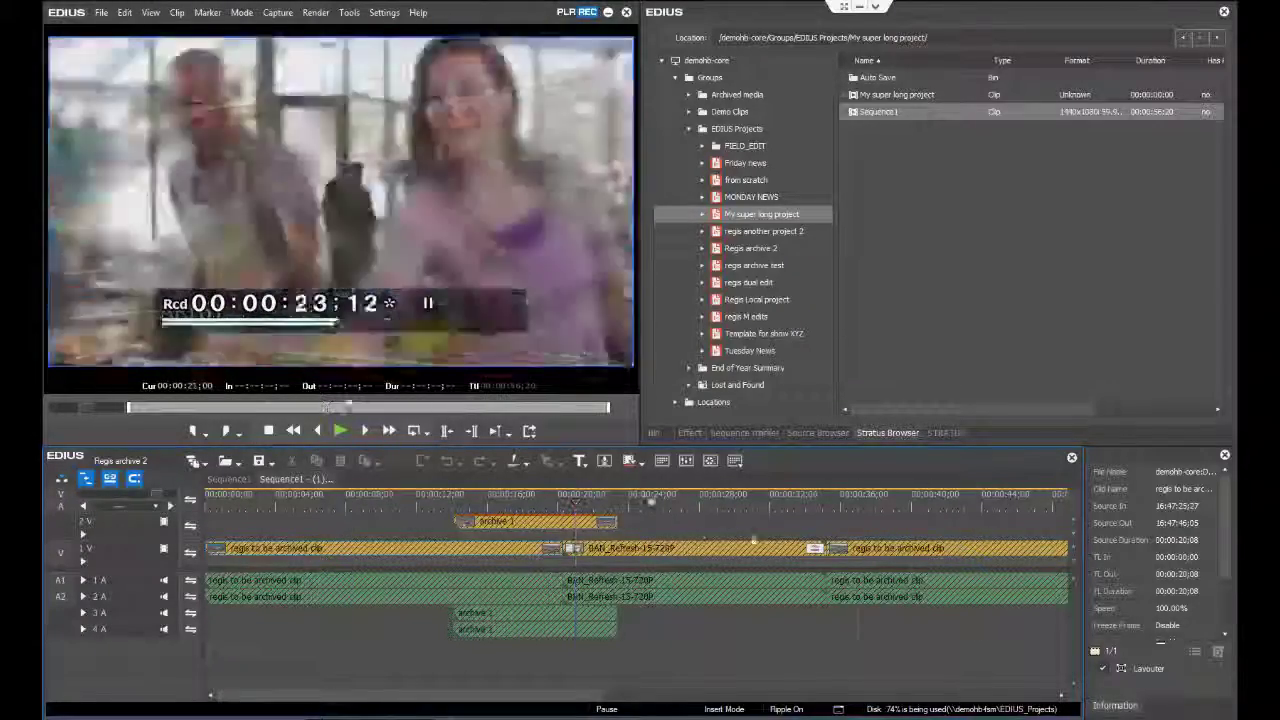
{"action": "left_click", "coordinate": [941, 550]}
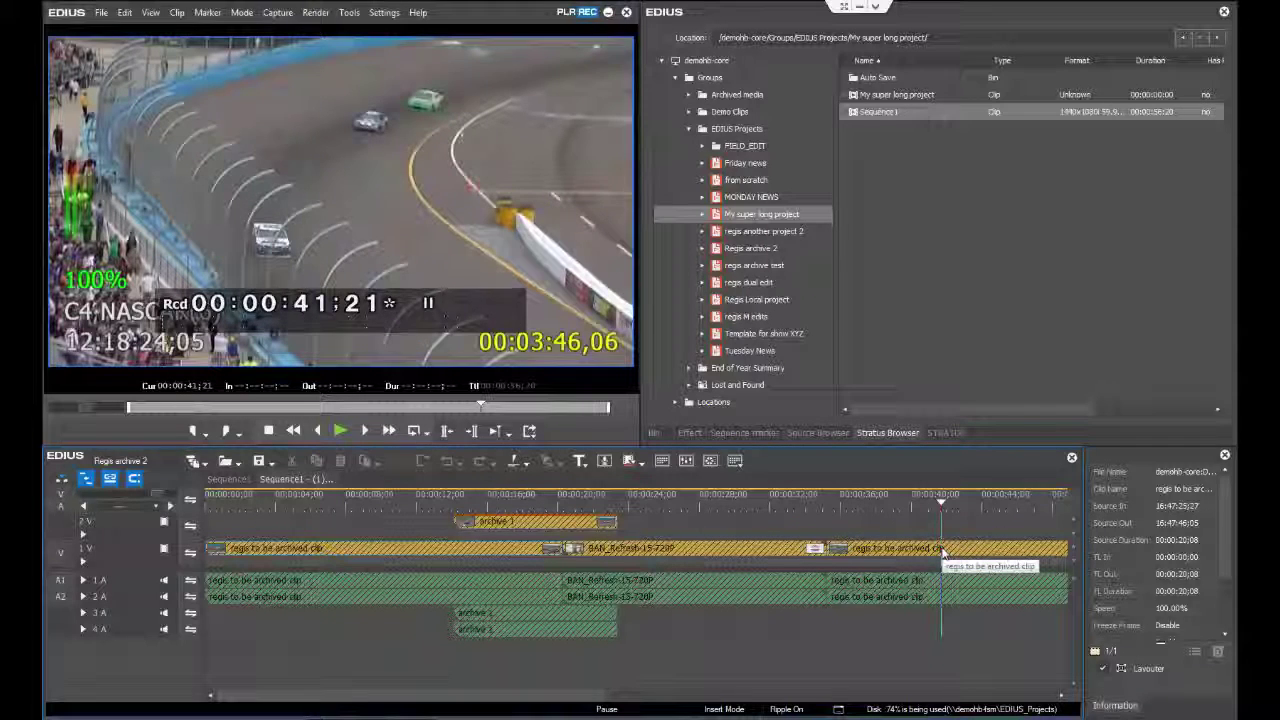
{"action": "left_click_drag", "start_coordinate": [962, 502], "coordinate": [528, 503]}
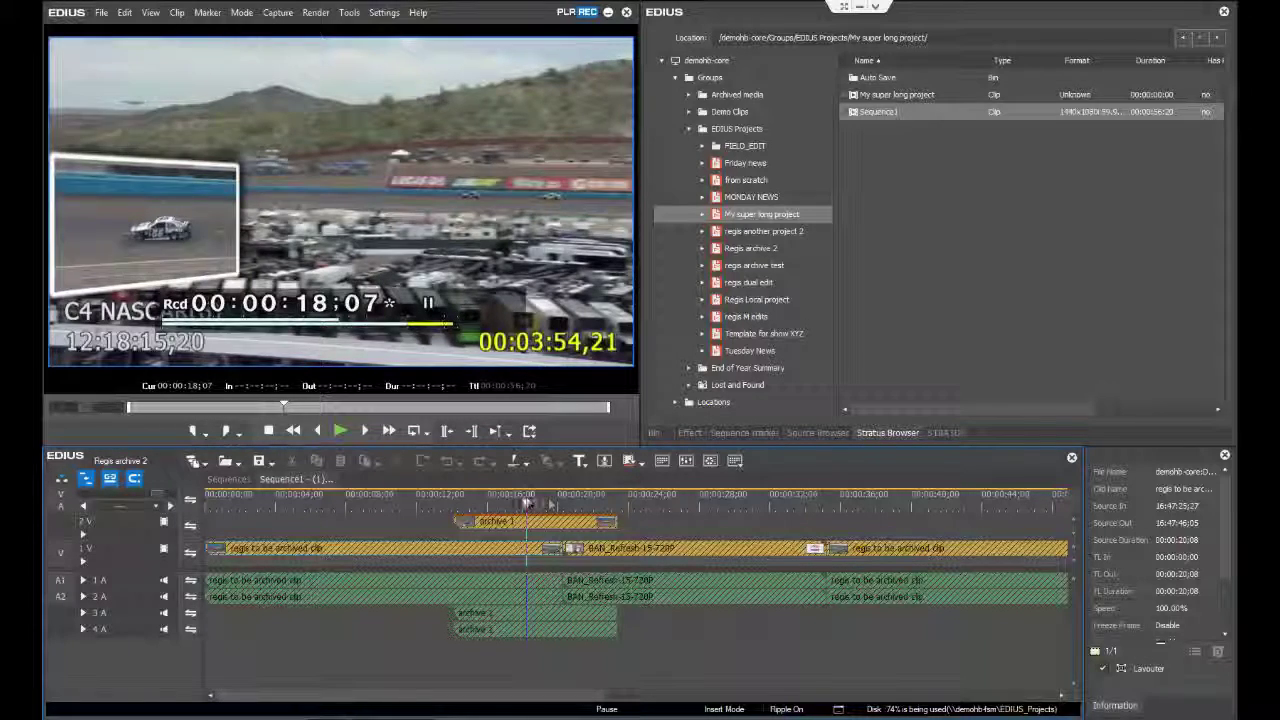
{"action": "left_click_drag", "start_coordinate": [527, 504], "coordinate": [481, 505]}
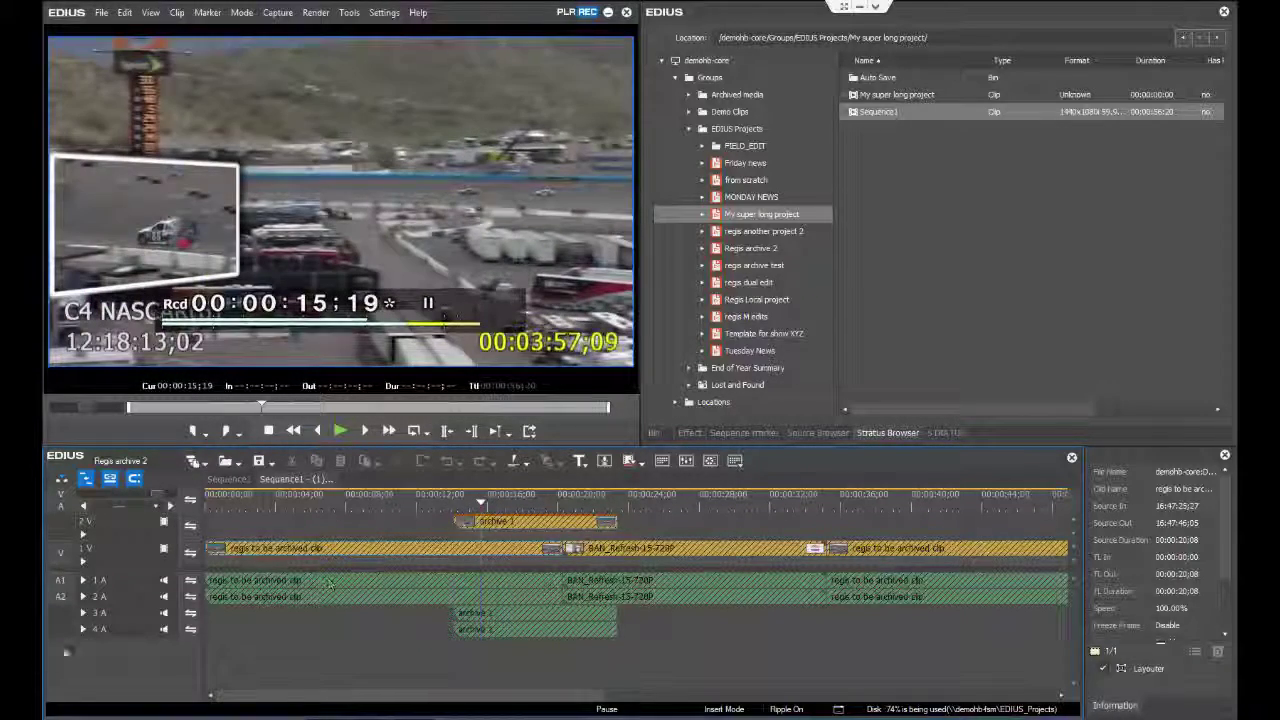